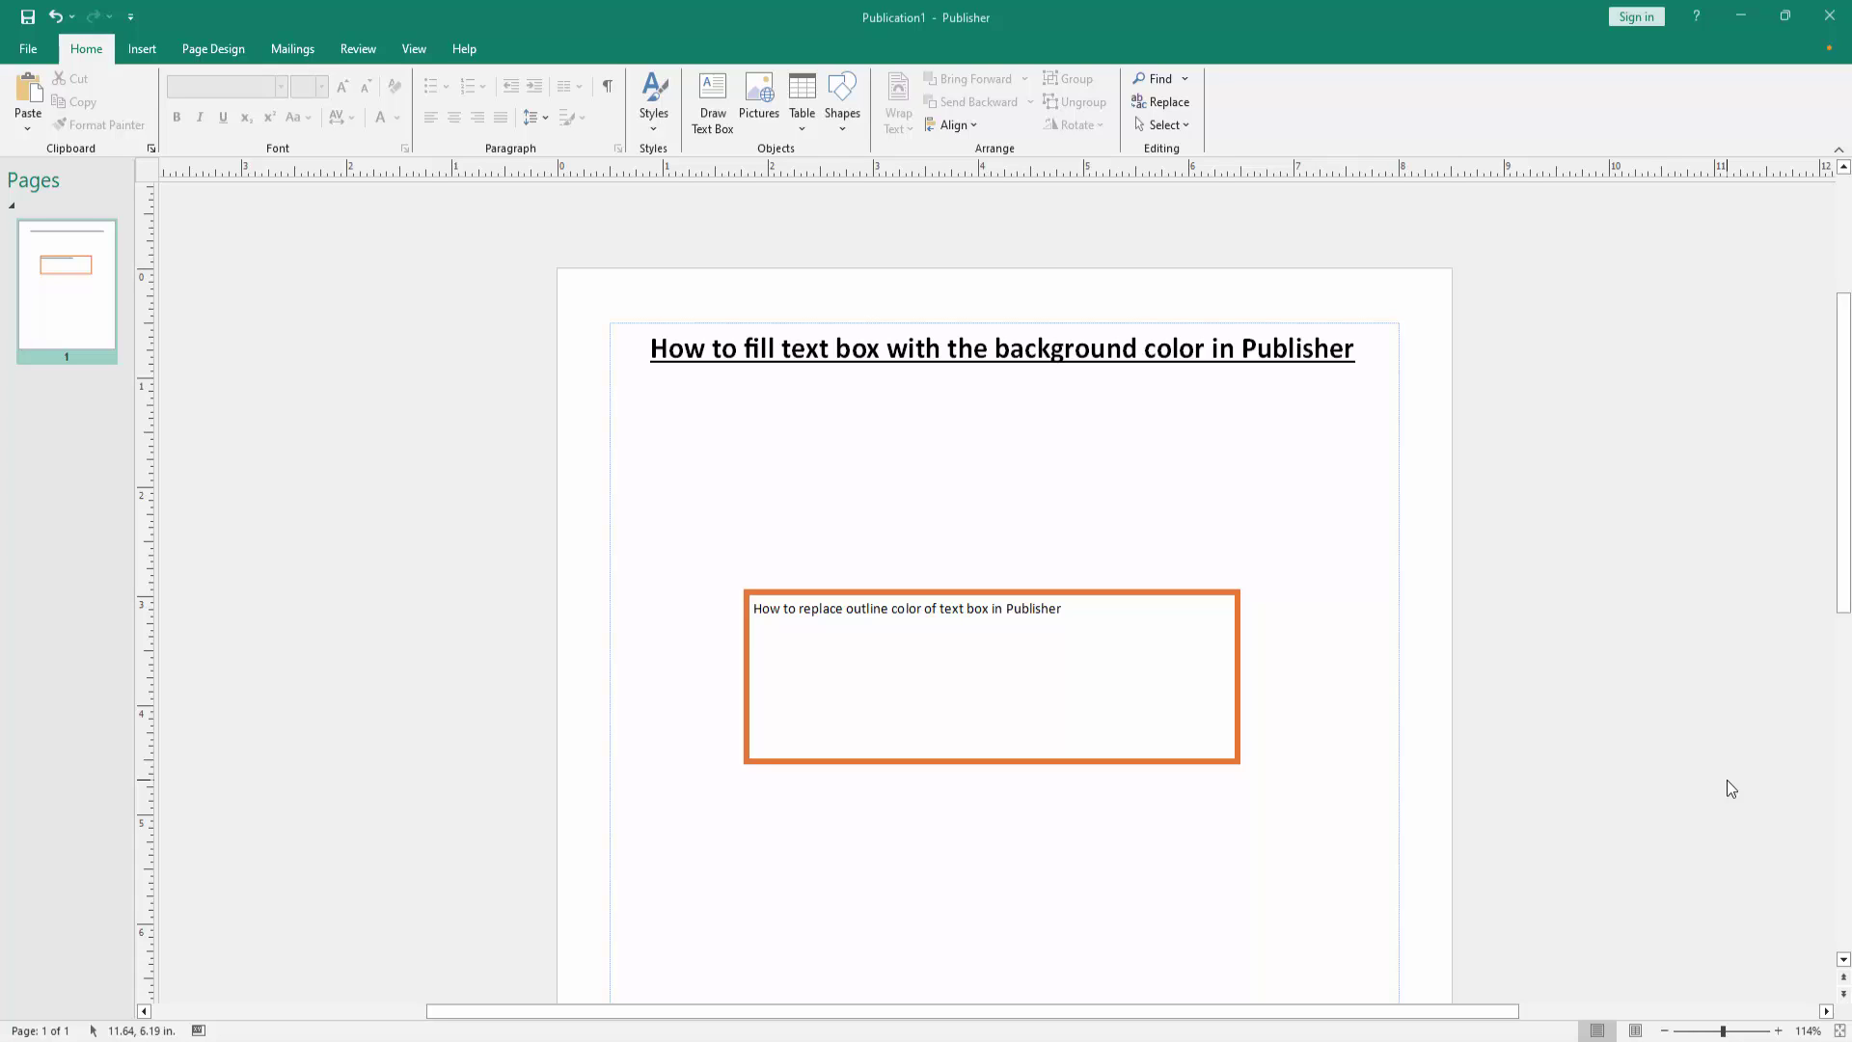
# - Fill the orange-outlined text box with the light green standard colour from Shape Fill
pyautogui.click(1144, 658)
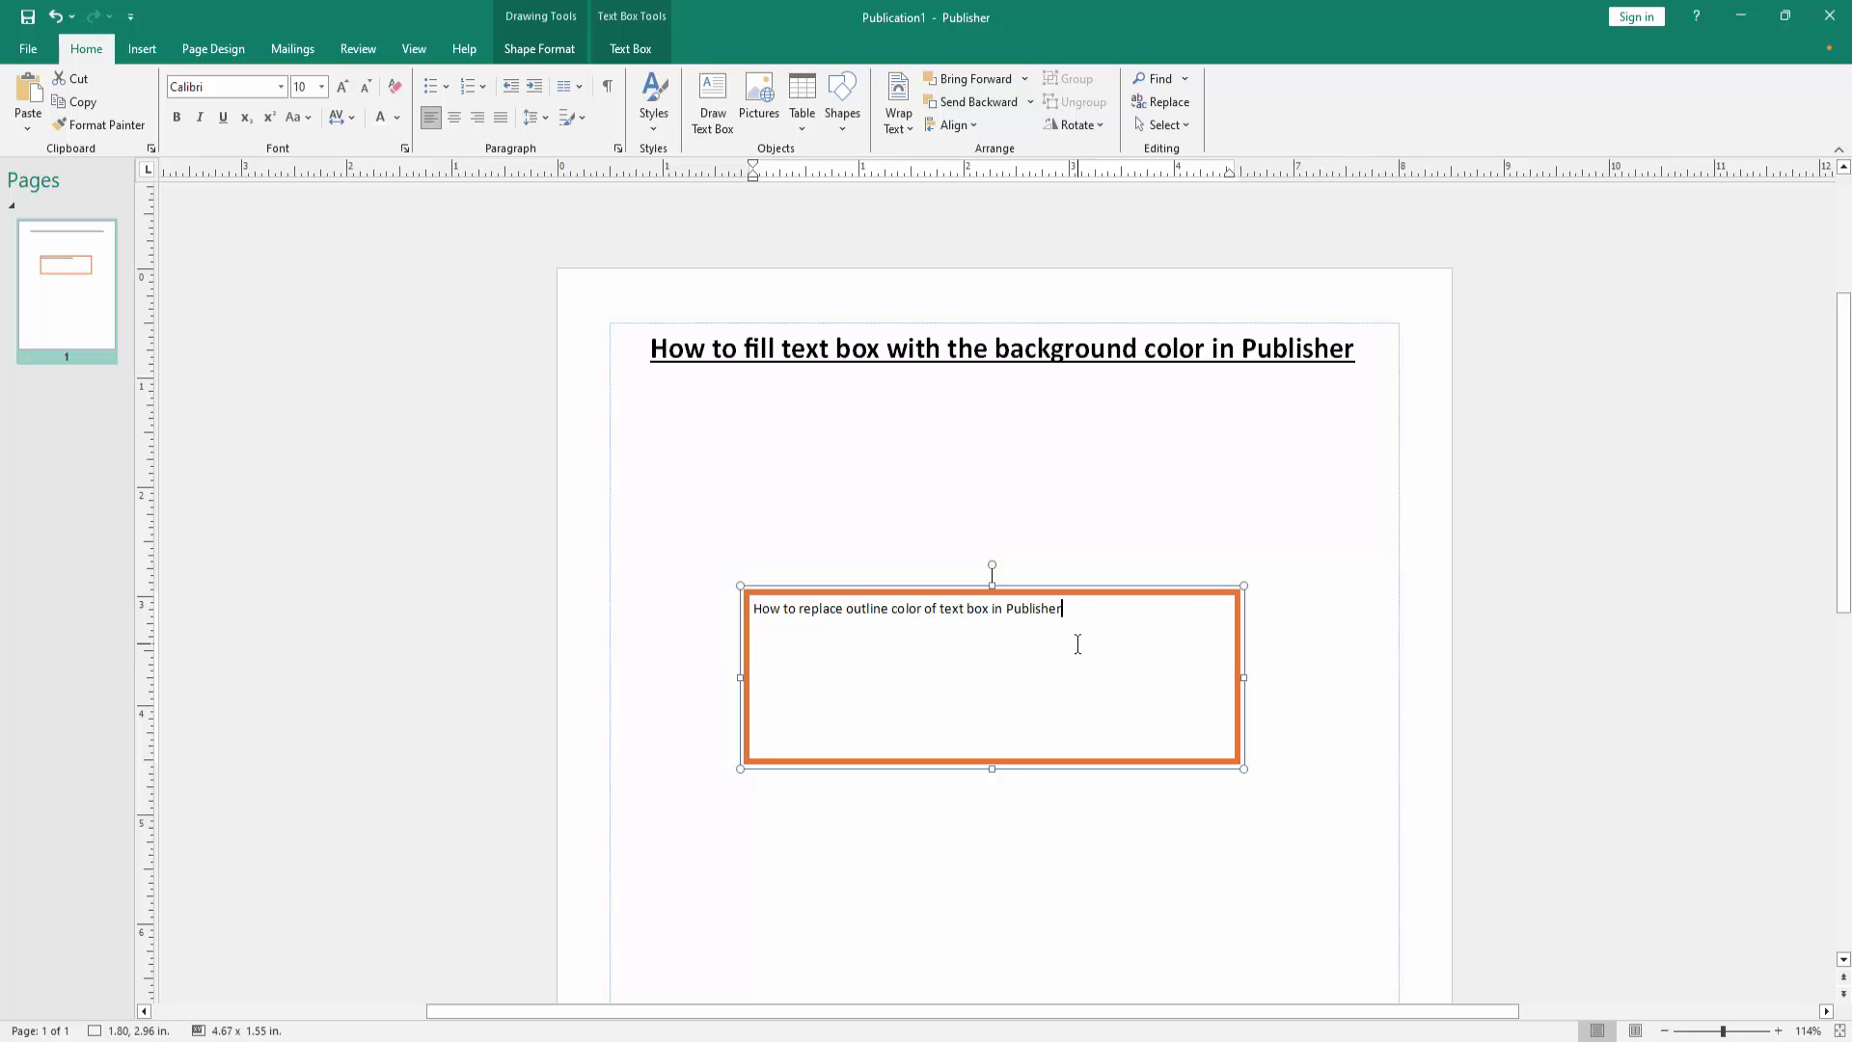
pyautogui.click(1084, 592)
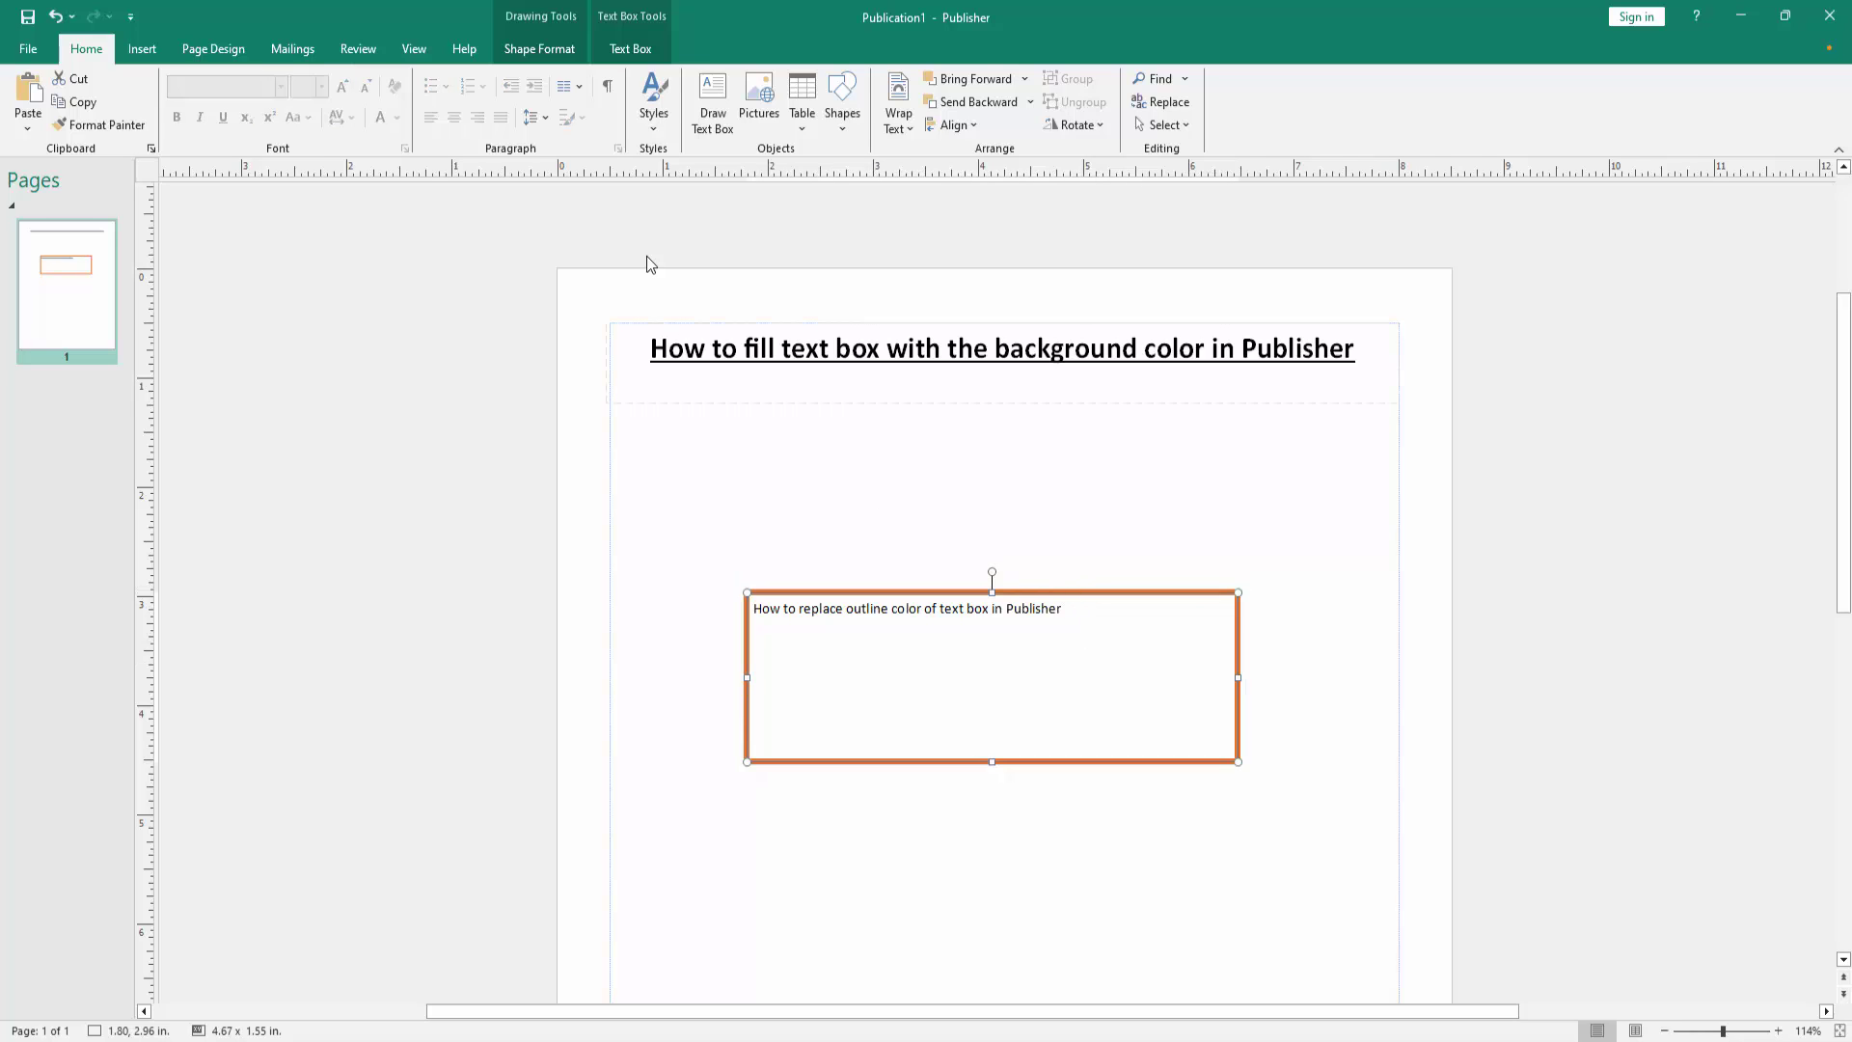
pyautogui.click(538, 47)
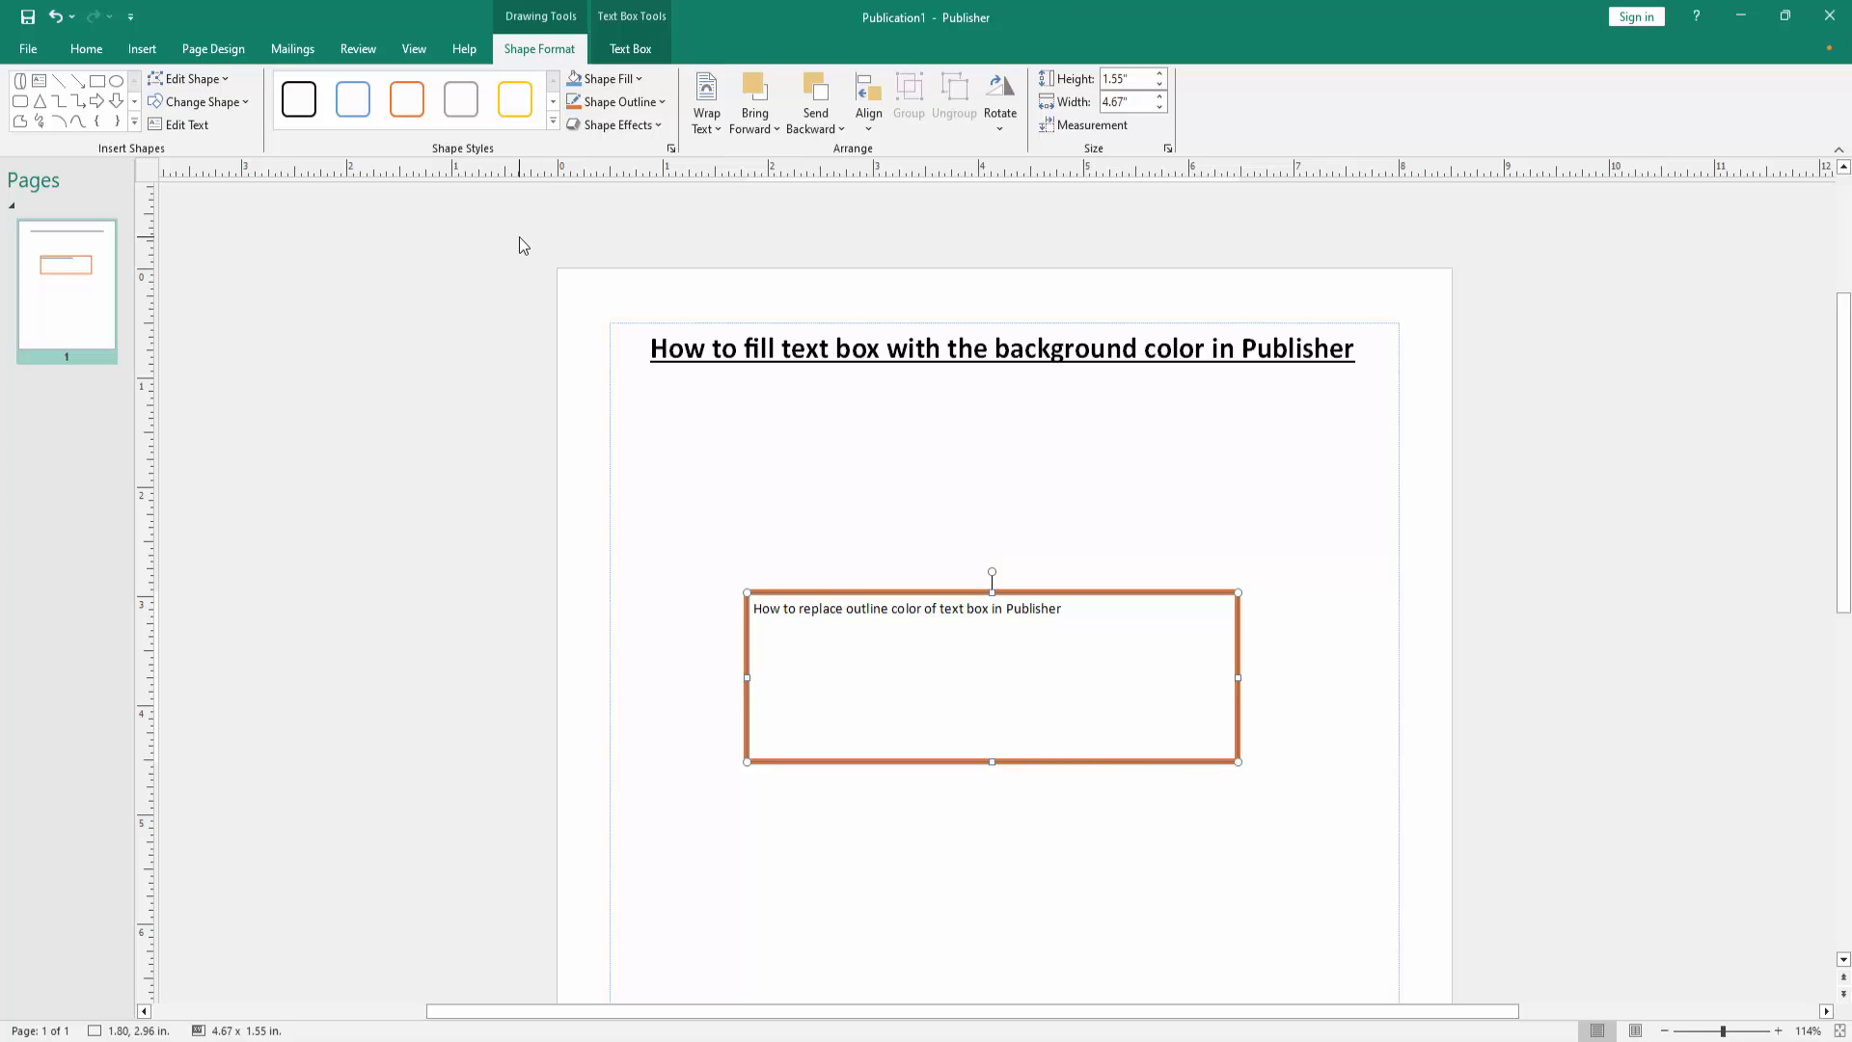
pyautogui.click(621, 77)
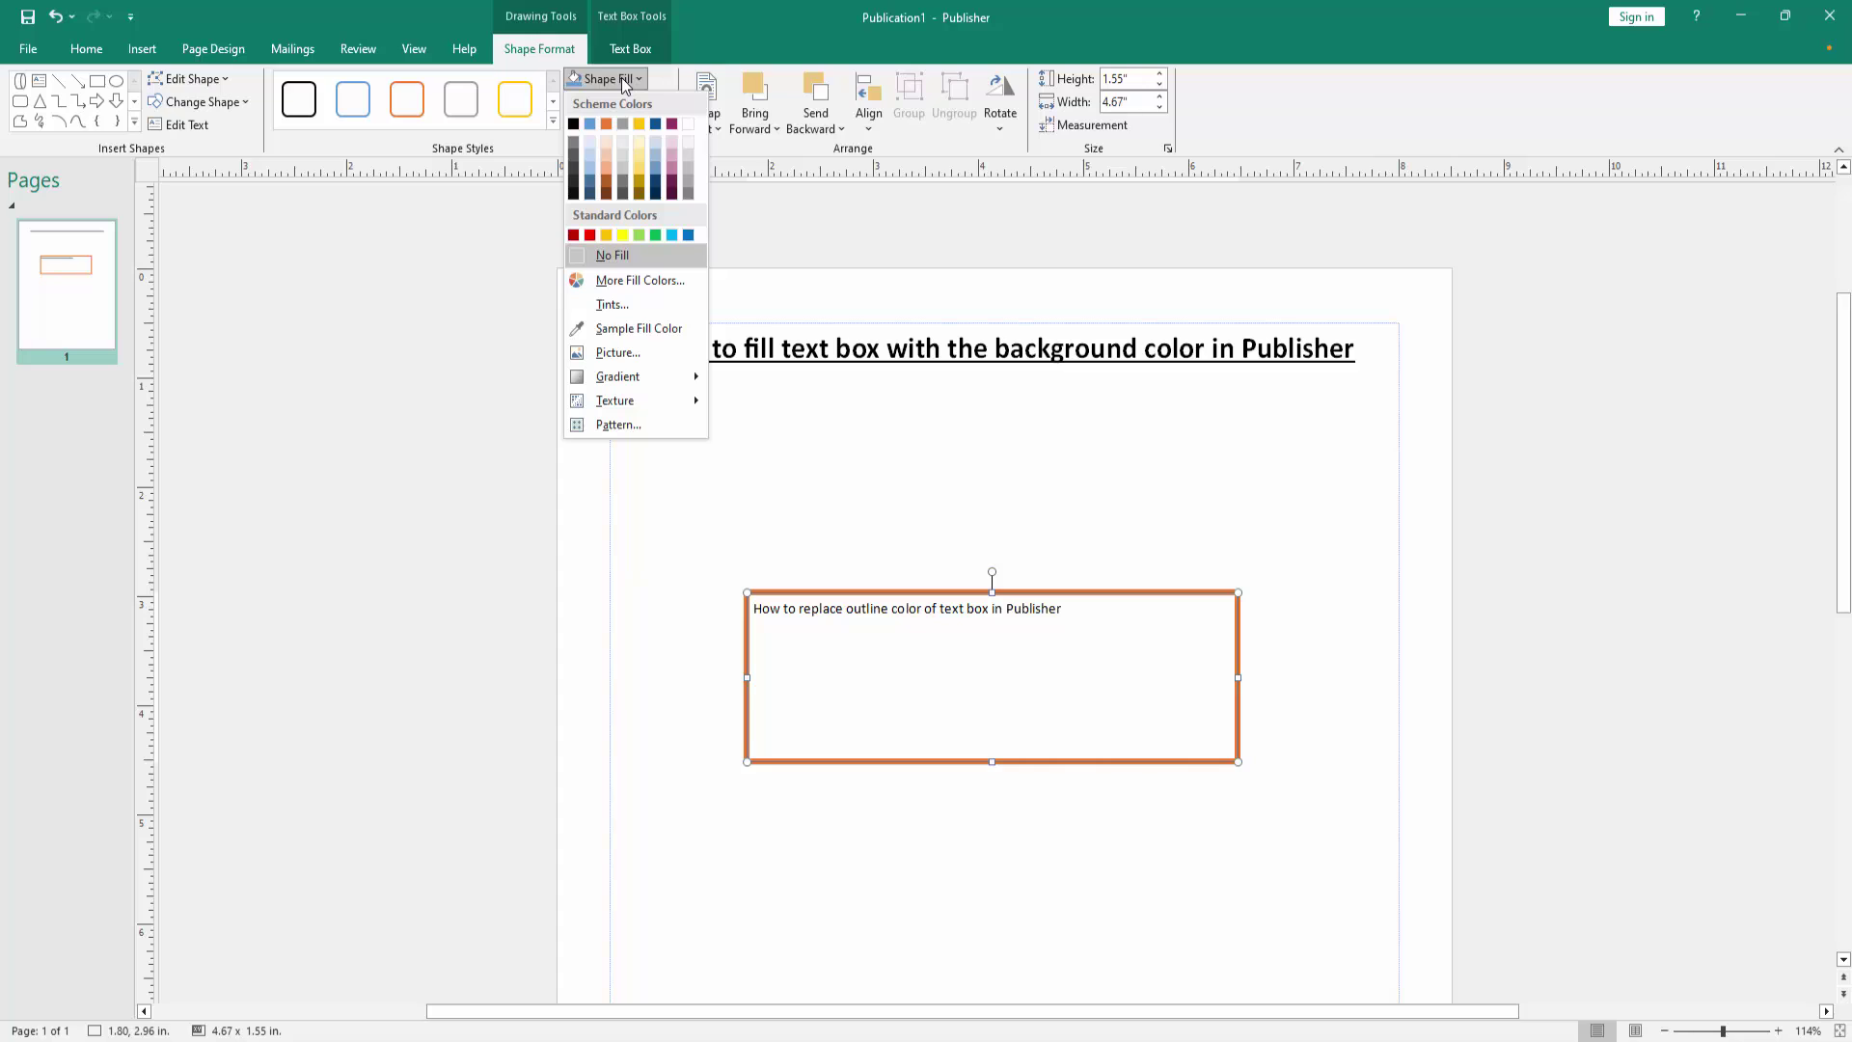
pyautogui.click(641, 236)
pyautogui.click(662, 489)
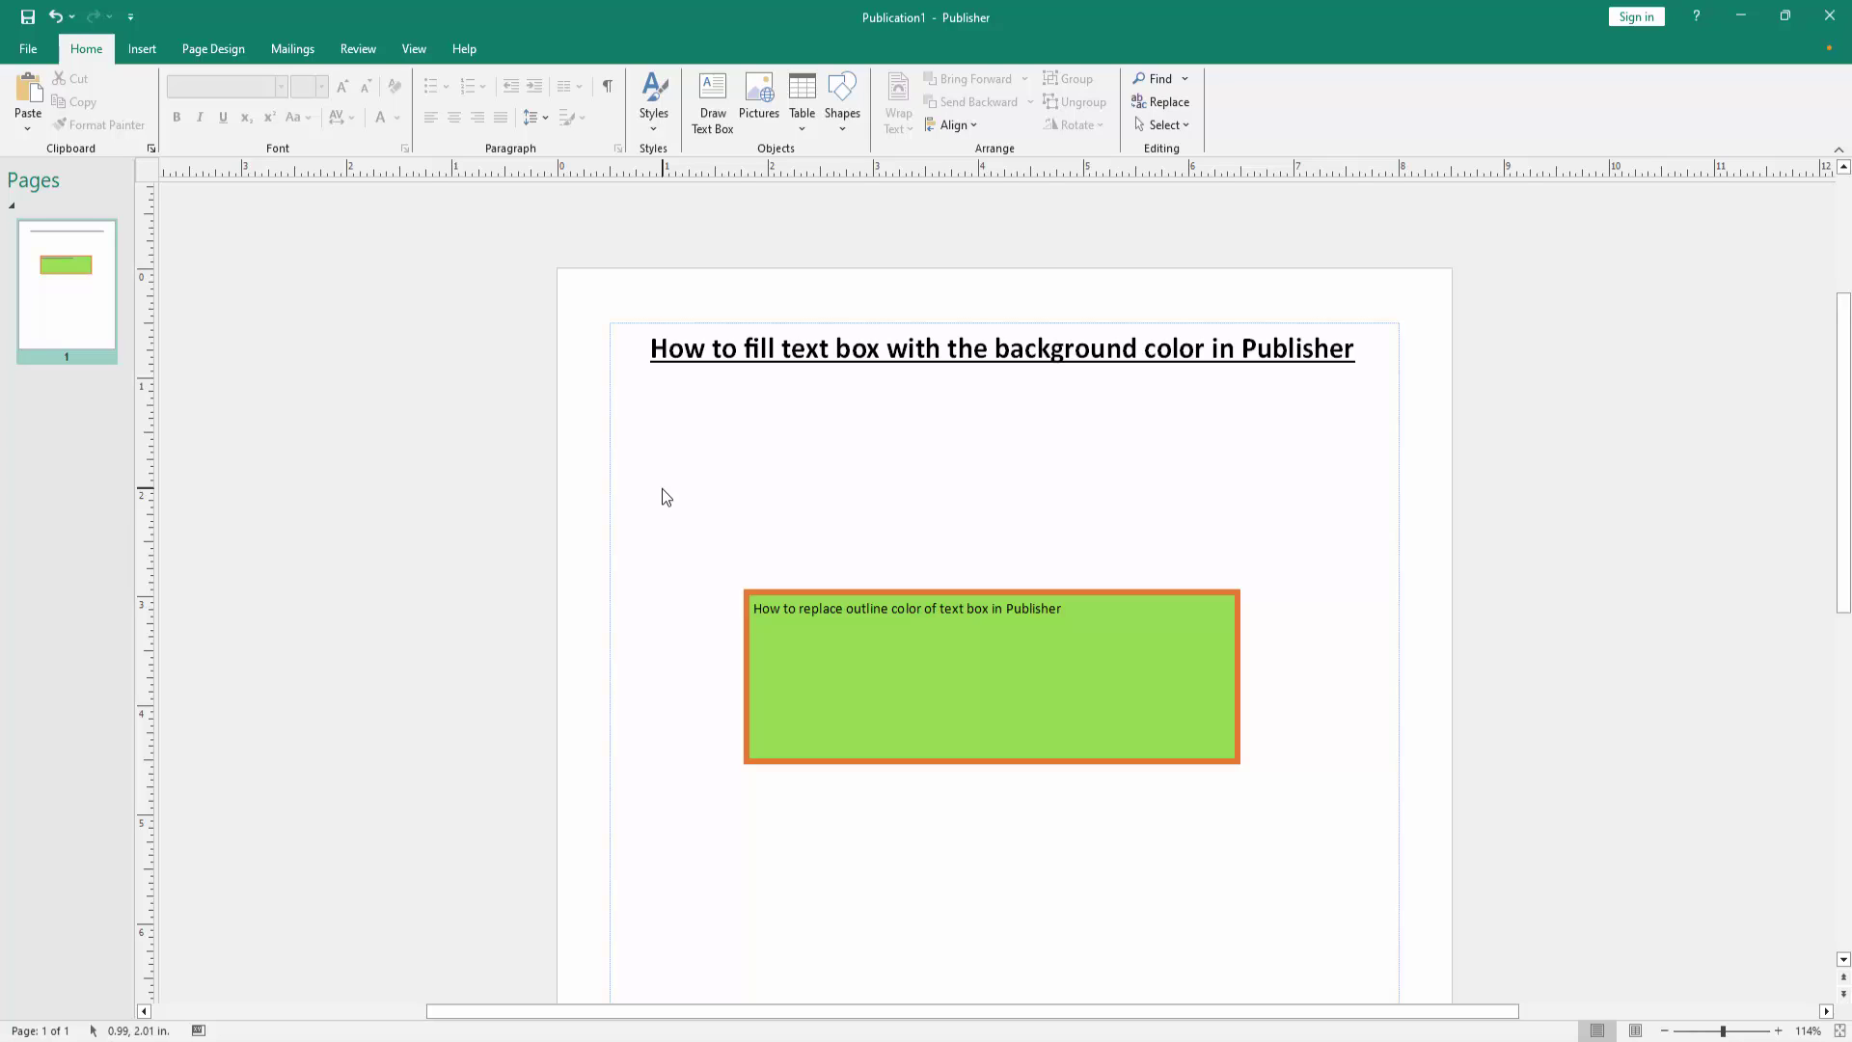
# - Change the text box's Shape Fill from green to deep purple, keeping the orange outline
pyautogui.click(779, 651)
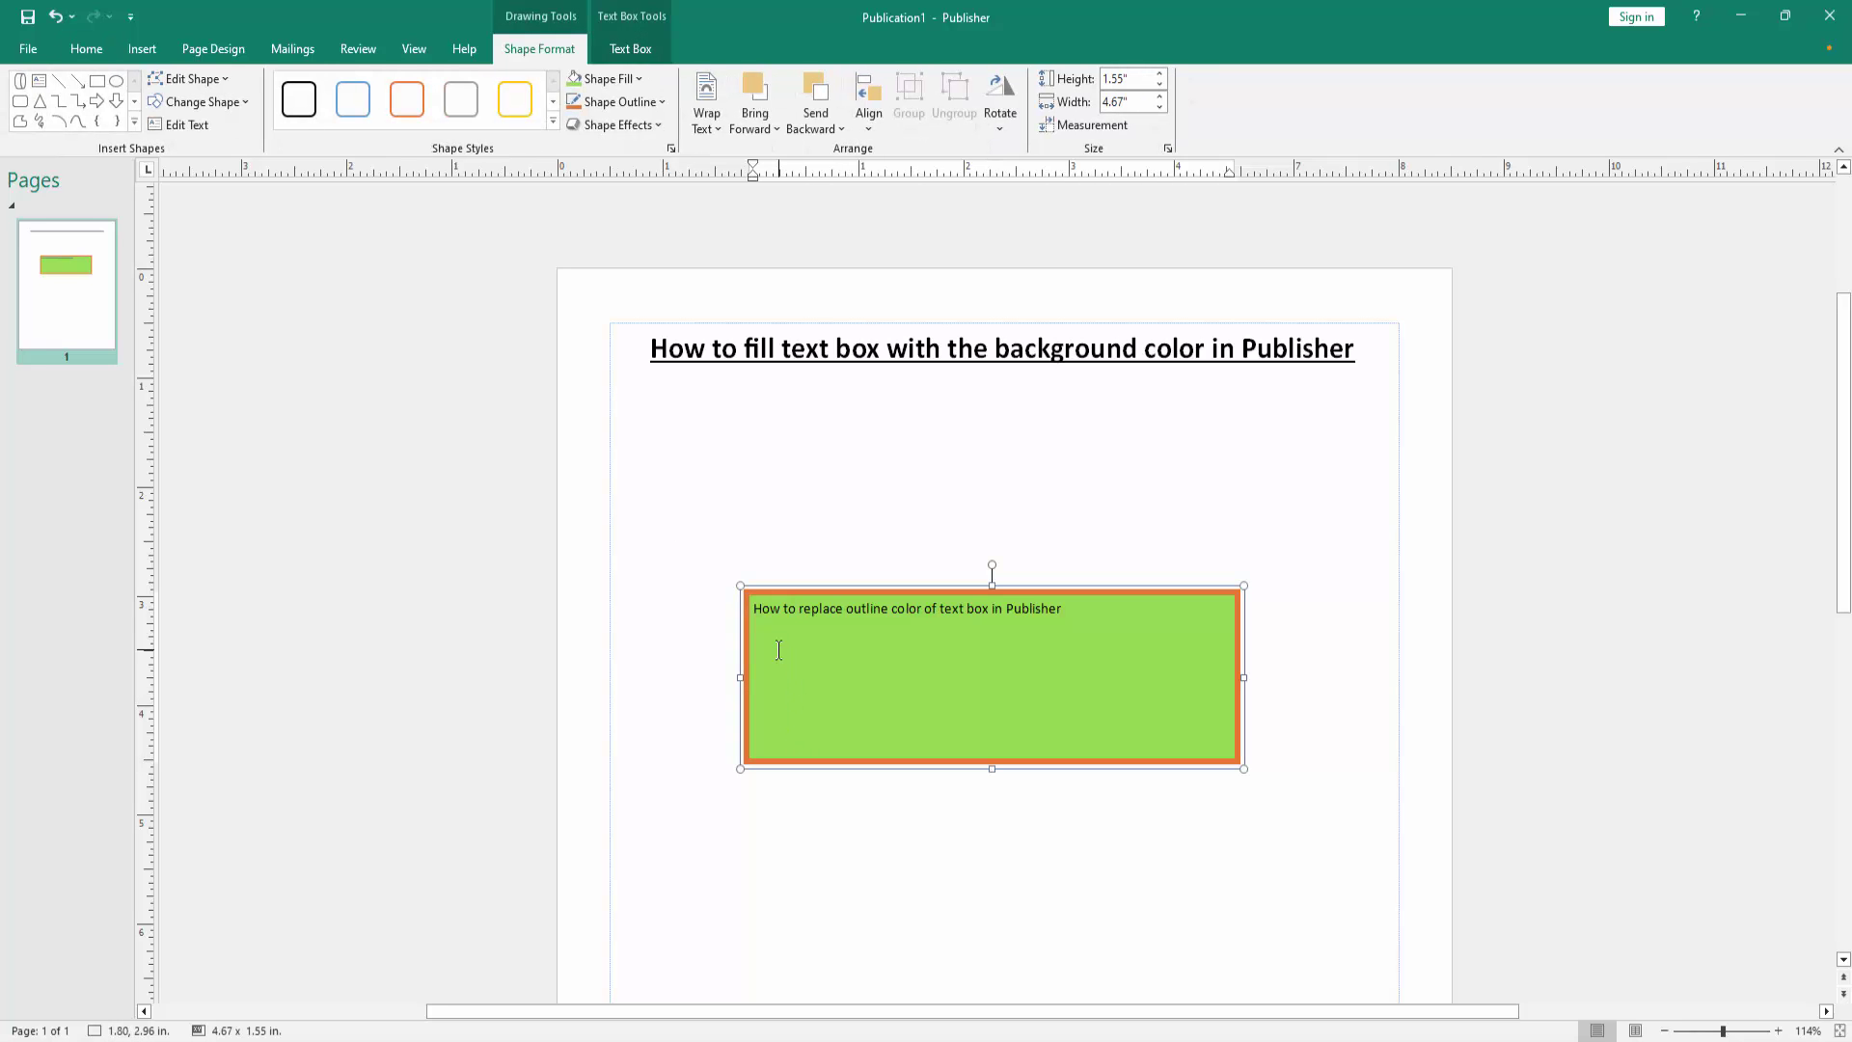
pyautogui.click(793, 609)
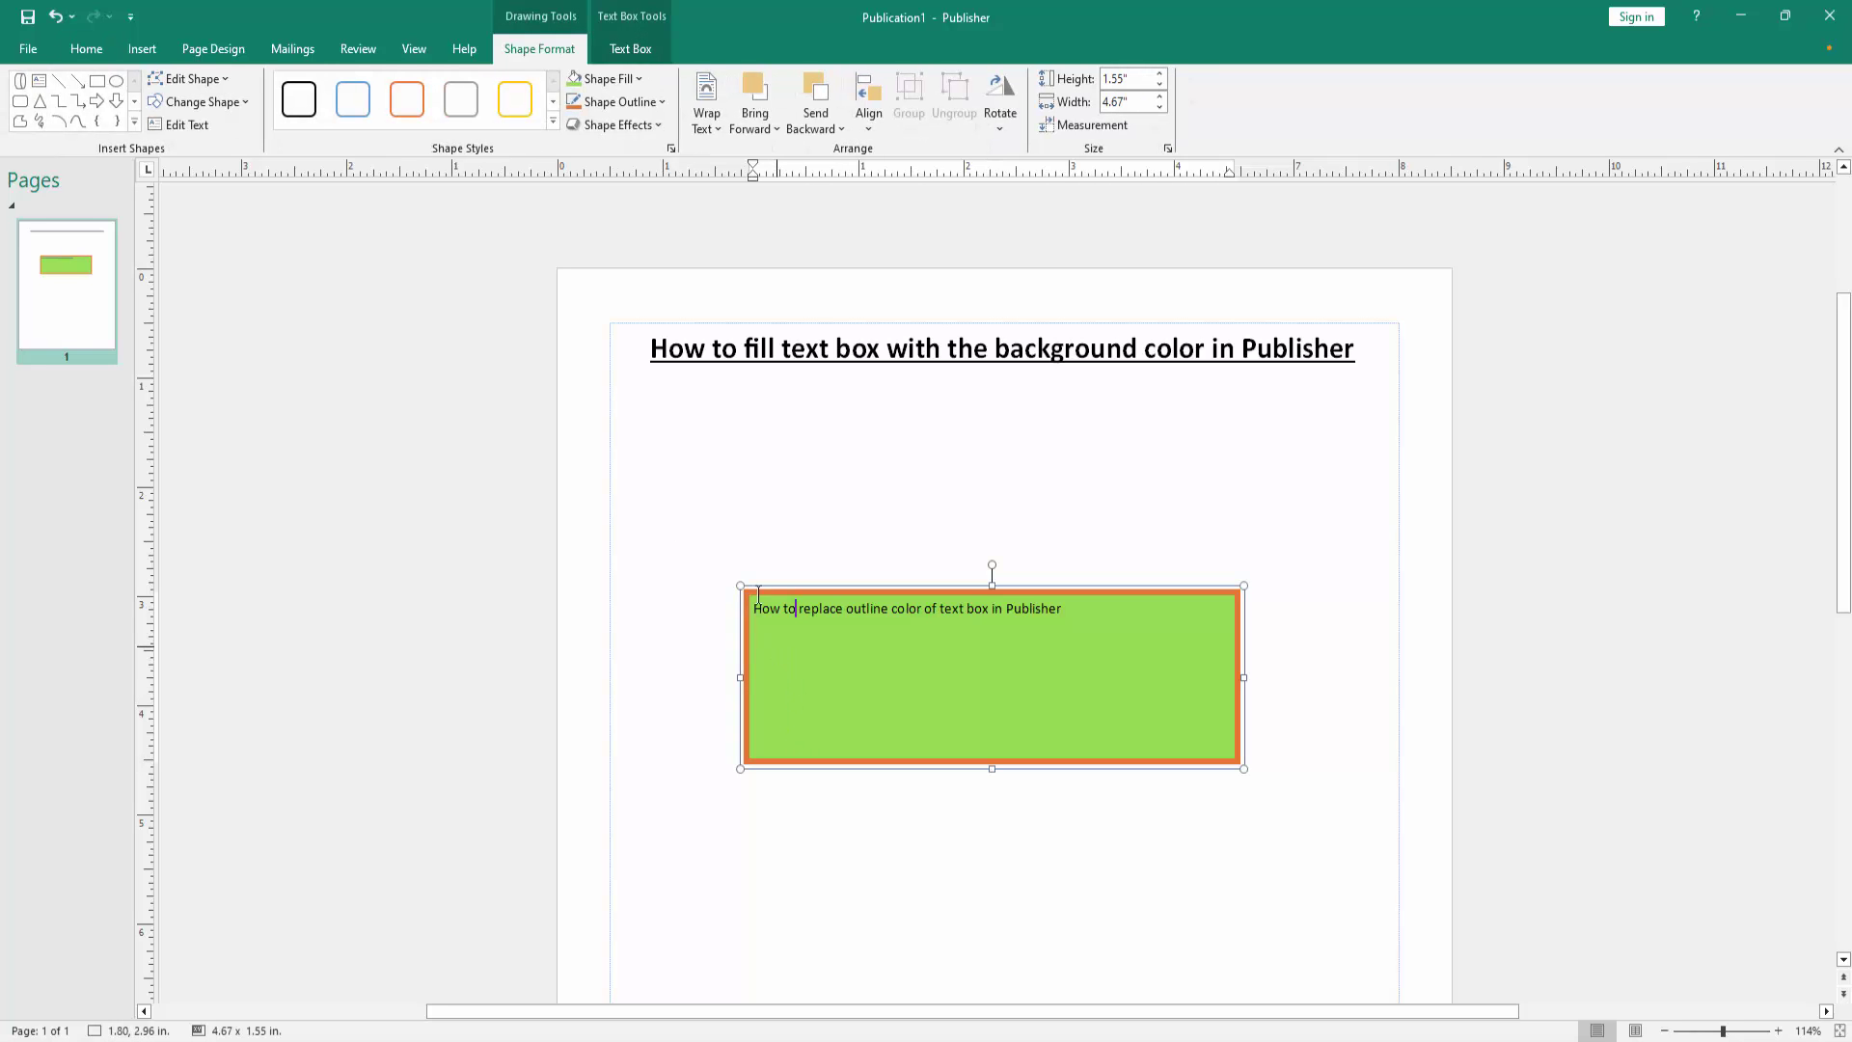
pyautogui.click(613, 83)
pyautogui.click(674, 131)
pyautogui.click(667, 460)
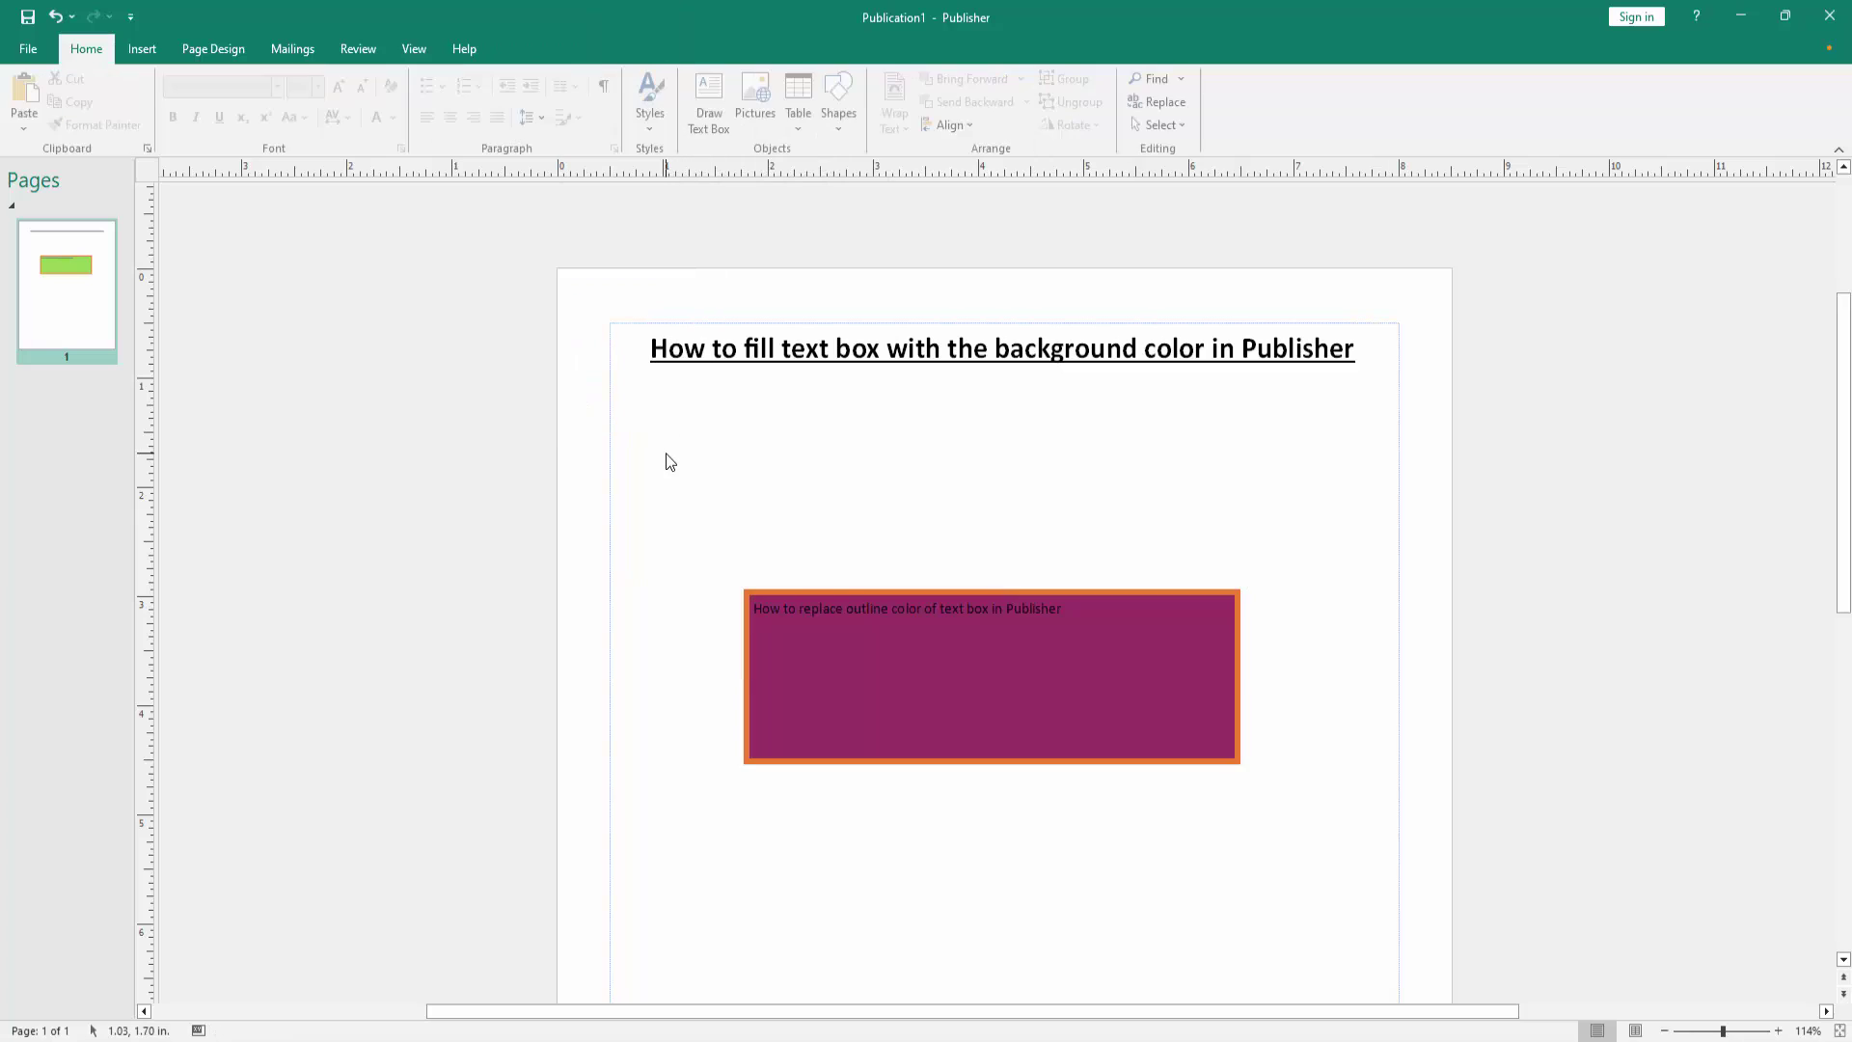
pyautogui.click(777, 589)
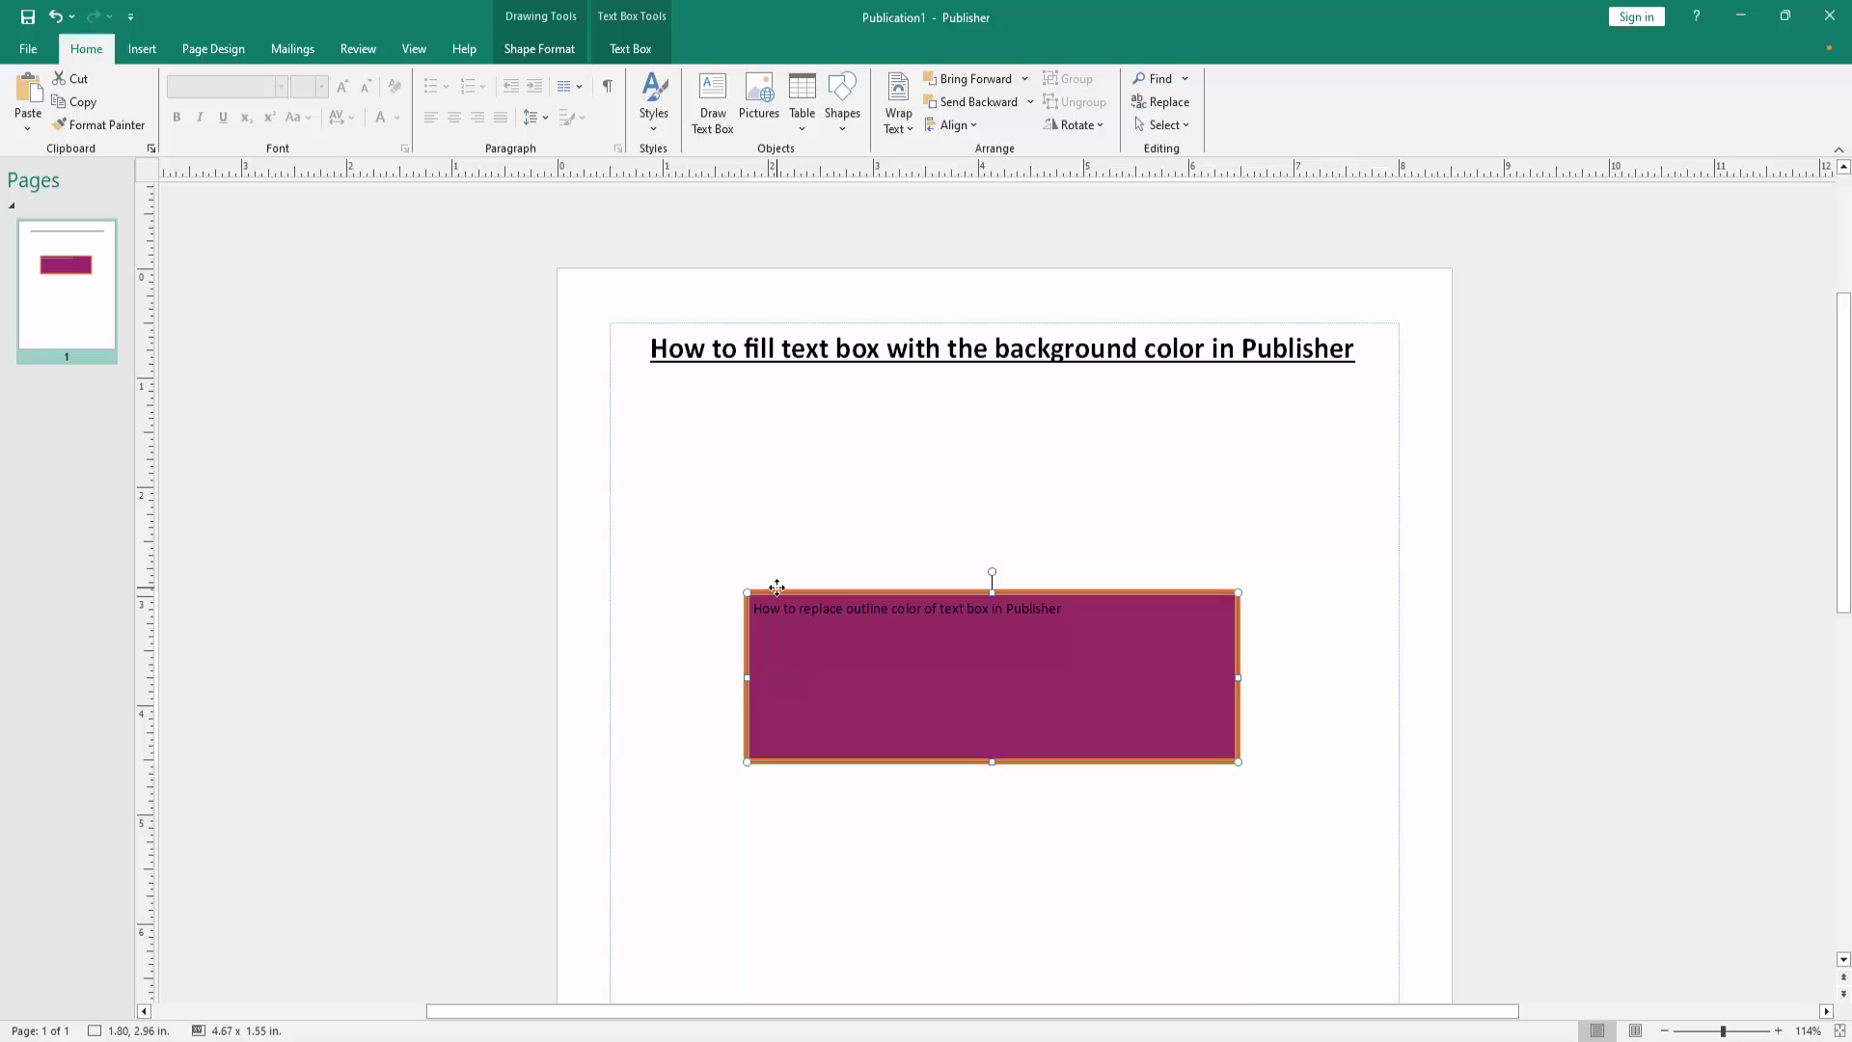